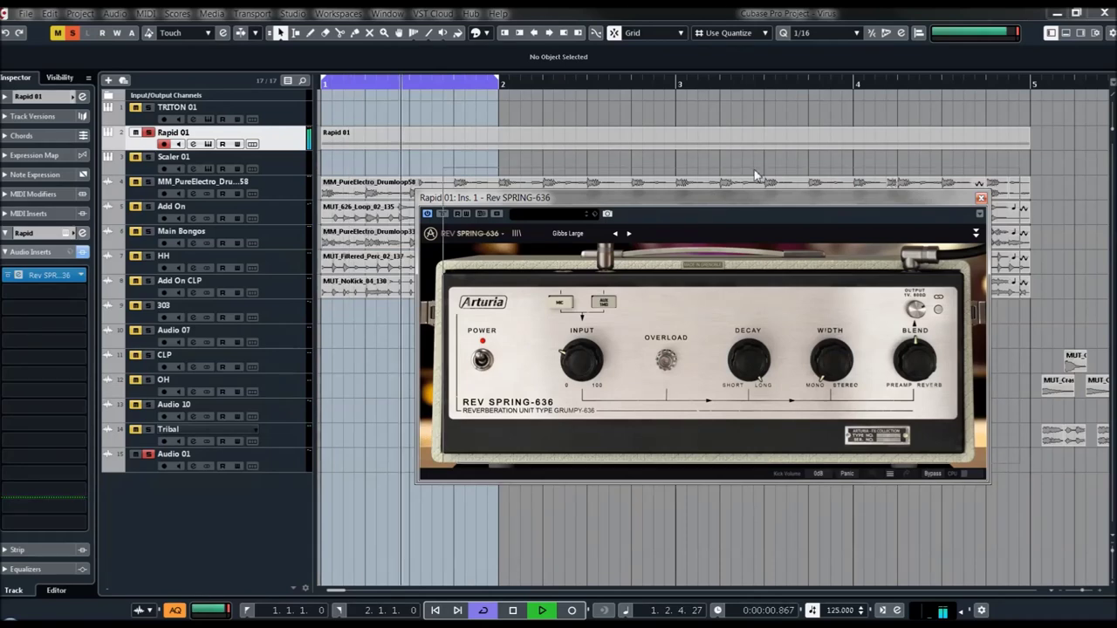
- Reveal the reverb's advanced controls and audition the Accu Vintage, Accu Type and Synthi tanks, returning to the original Gibbs tank
left_click(1012, 189)
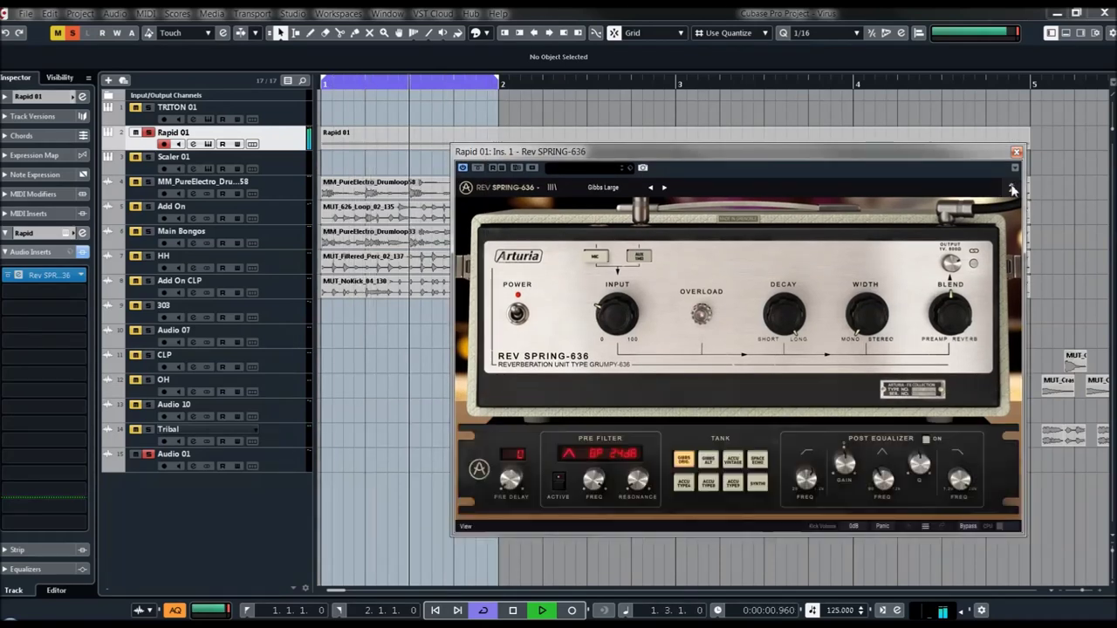
mouse_move(950, 276)
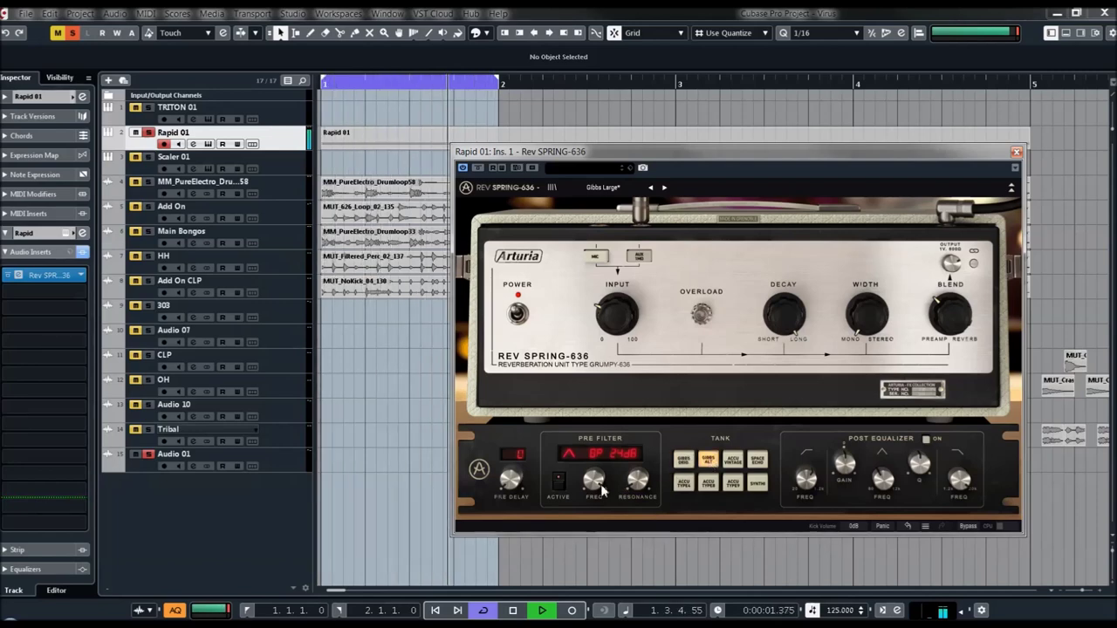
left_click(733, 460)
mouse_move(984, 312)
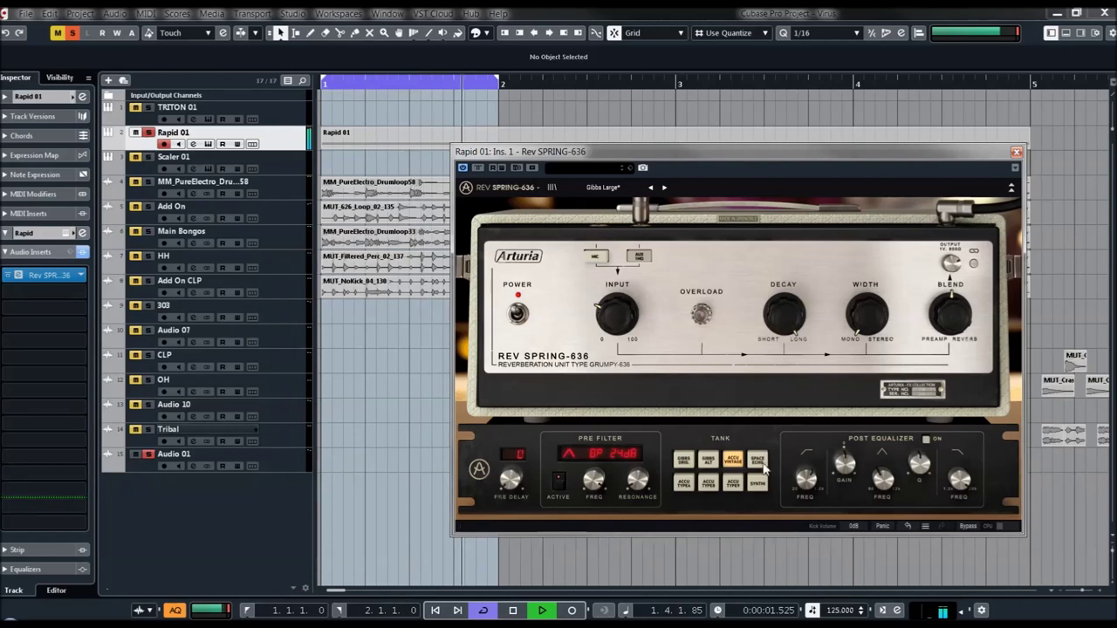
left_click(684, 484)
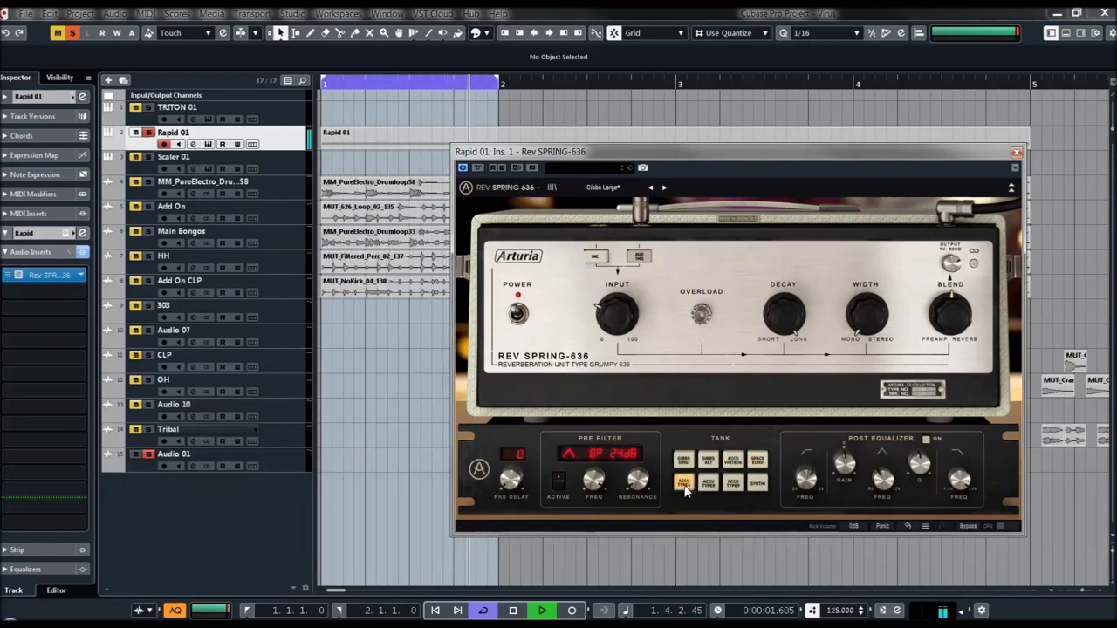
left_click(708, 486)
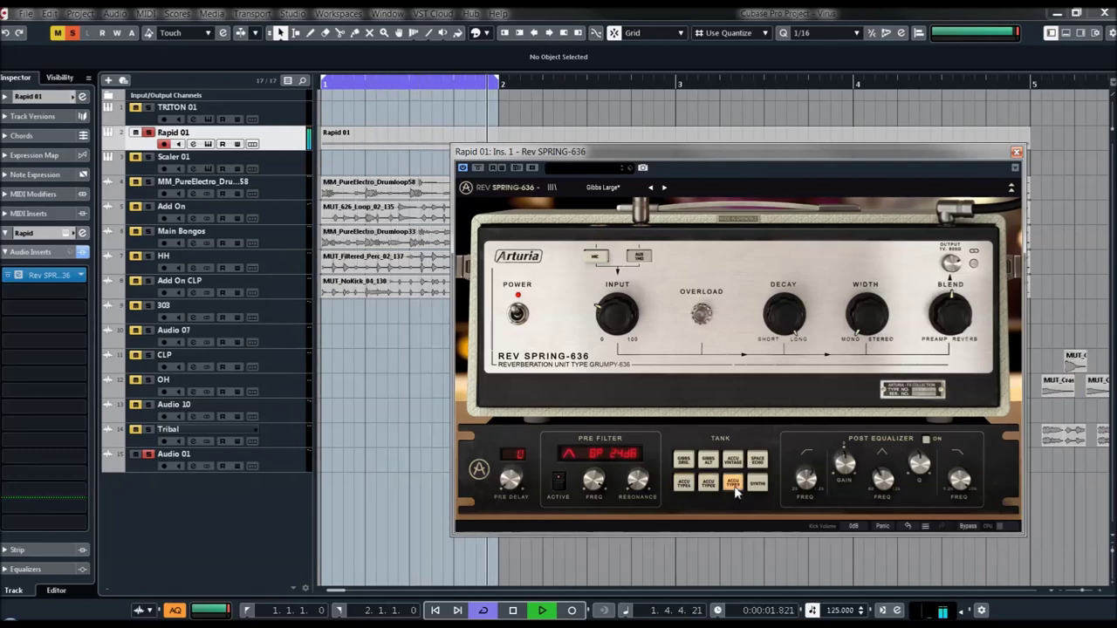
left_click(756, 485)
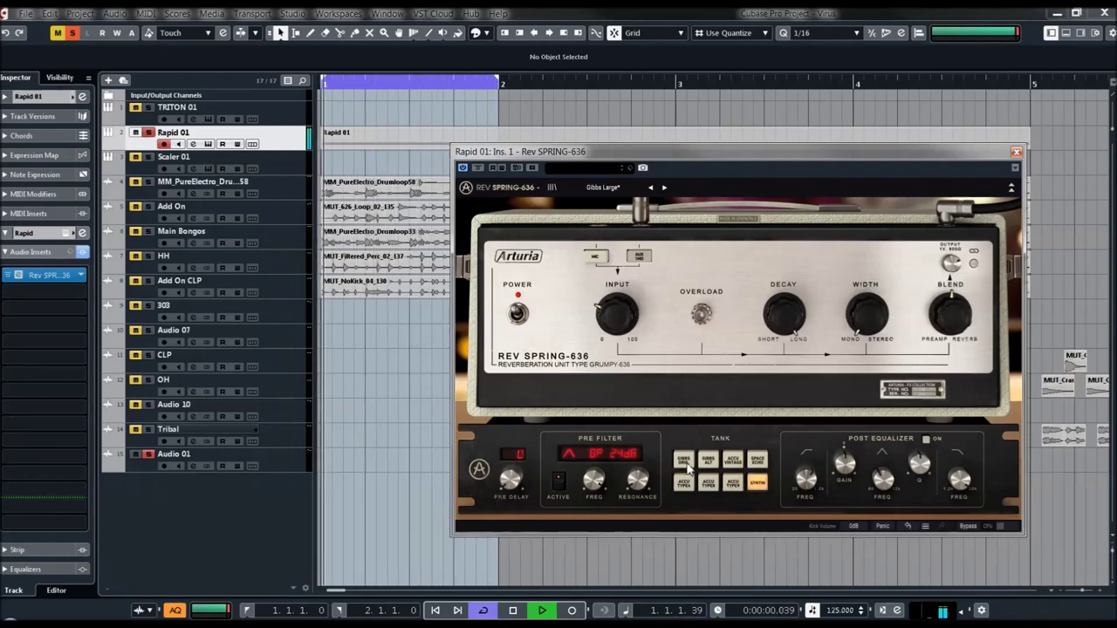
left_click(684, 461)
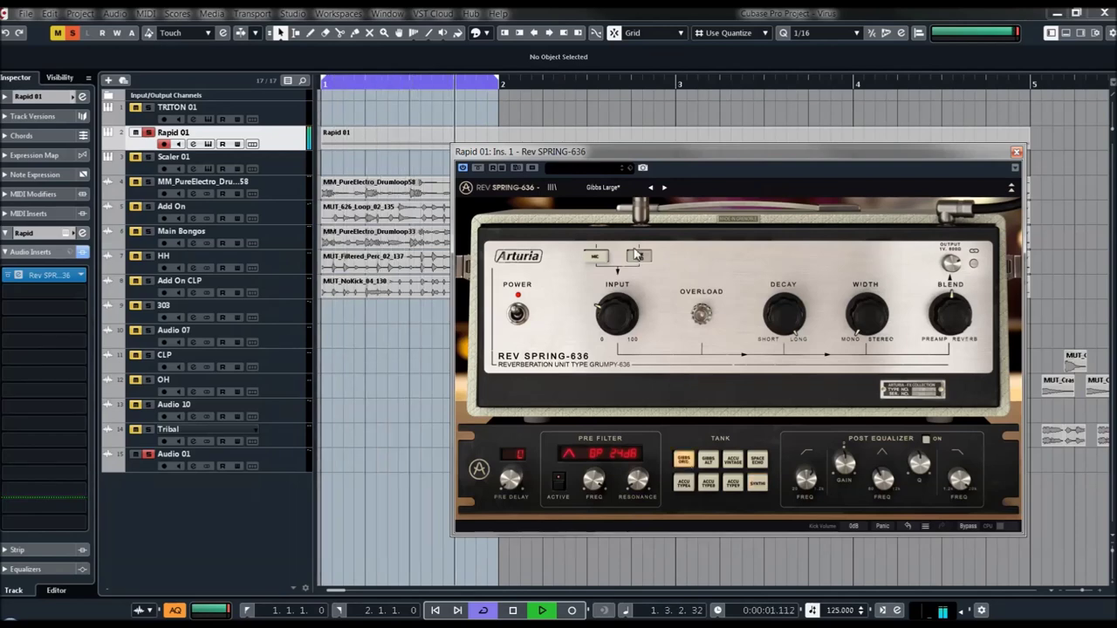
- Load the Space Echo preset, raise the input gain, lengthen the decay and narrow the stereo width
left_click(611, 189)
left_click(603, 223)
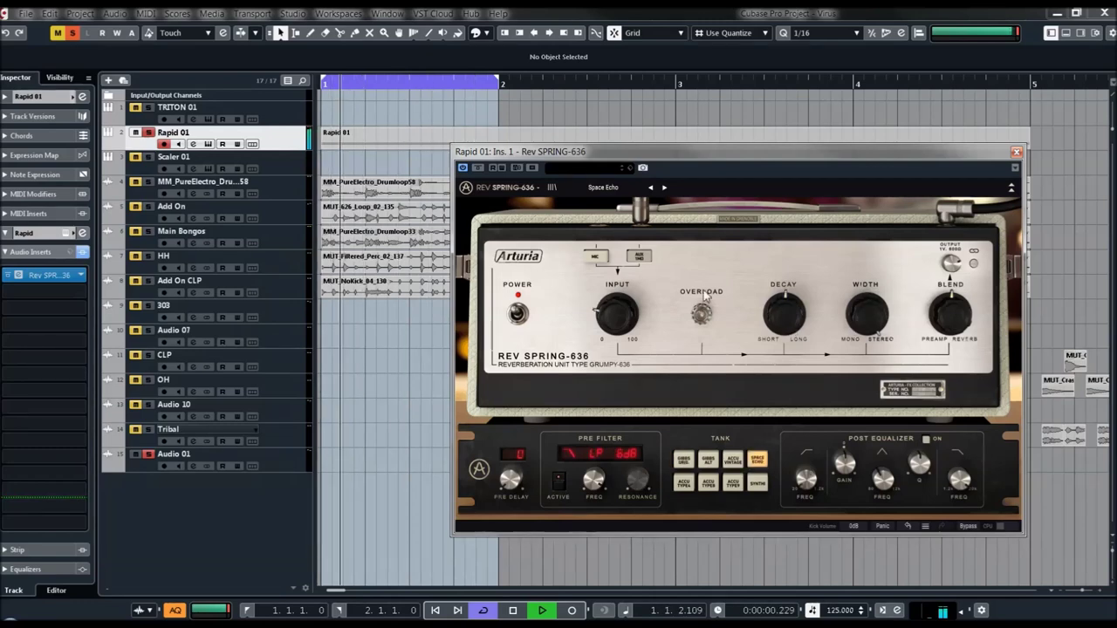
left_click_drag(781, 322, 781, 314)
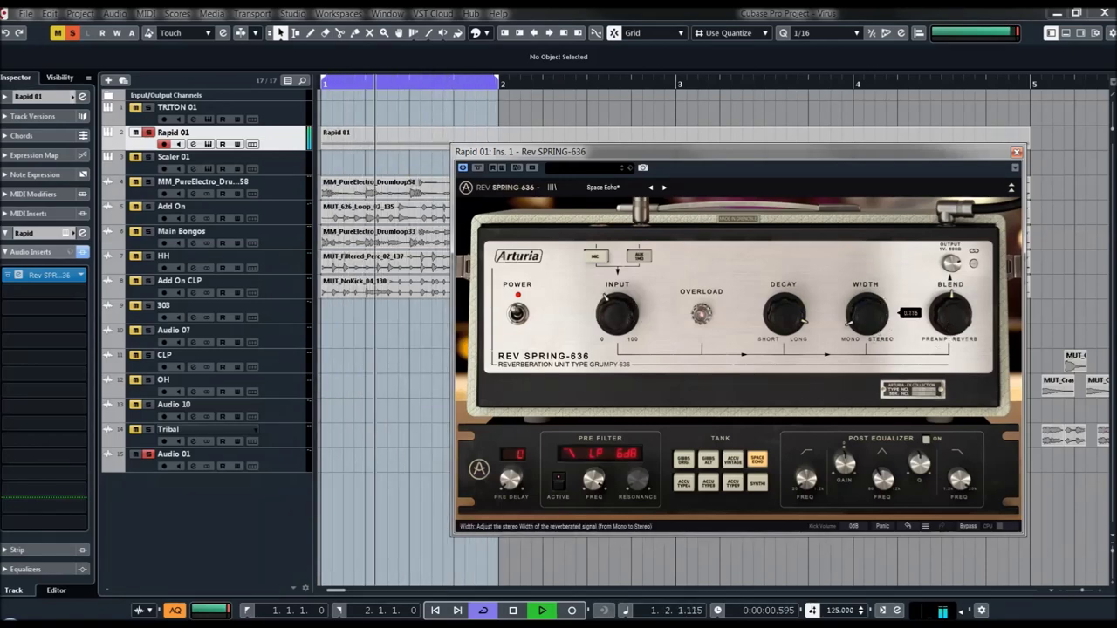
- Activate the post equalizer and adjust its gain and peak frequency
left_click_drag(845, 459, 845, 449)
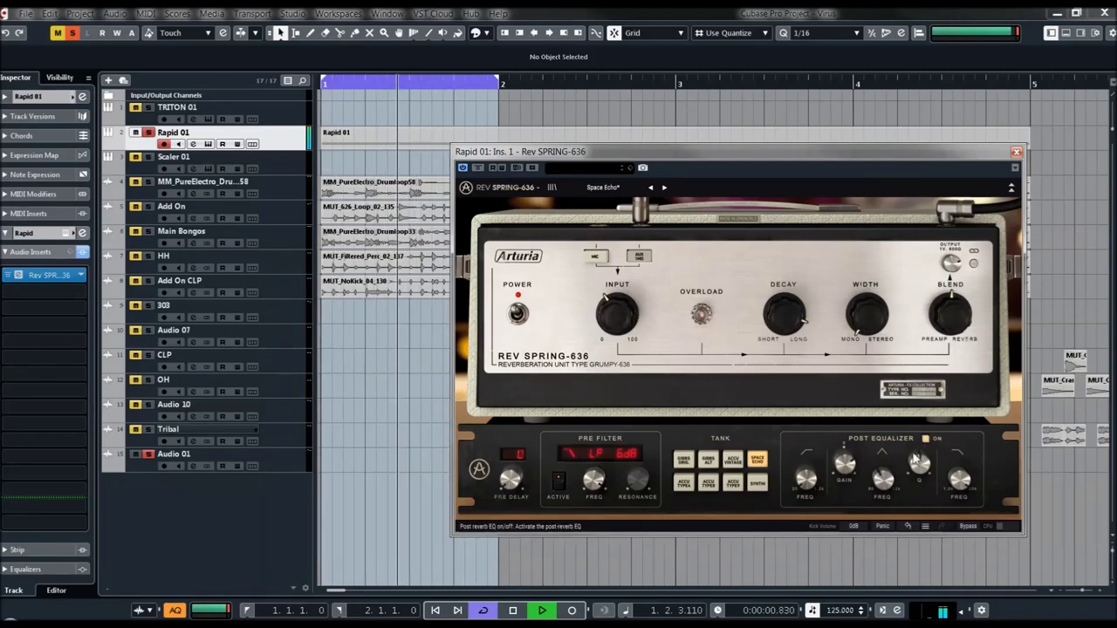
left_click_drag(845, 464, 845, 452)
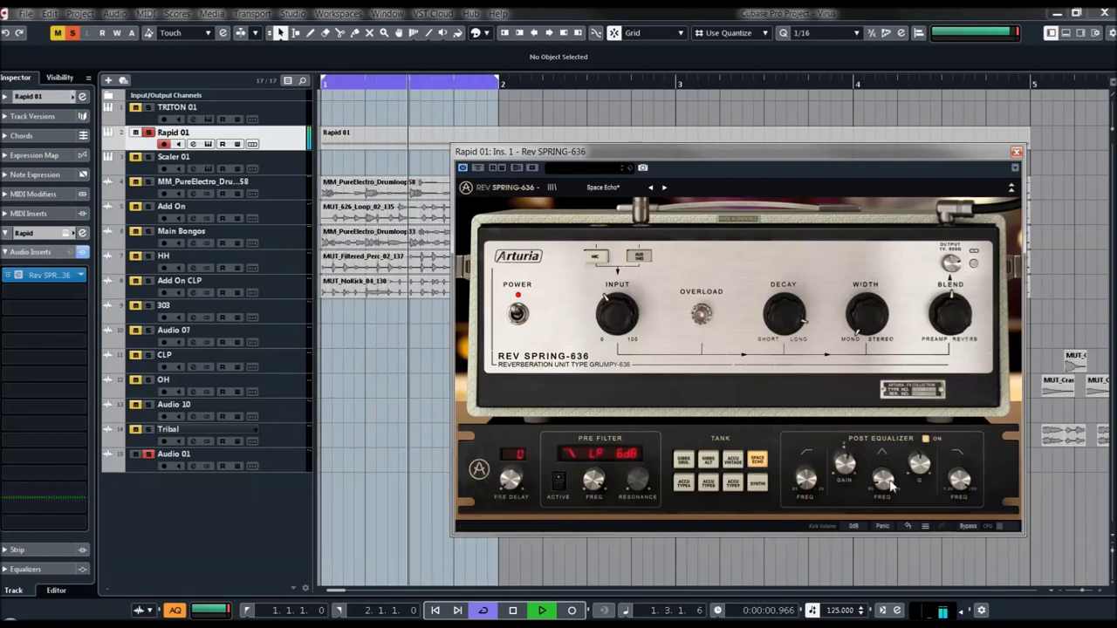
left_click_drag(883, 479, 883, 456)
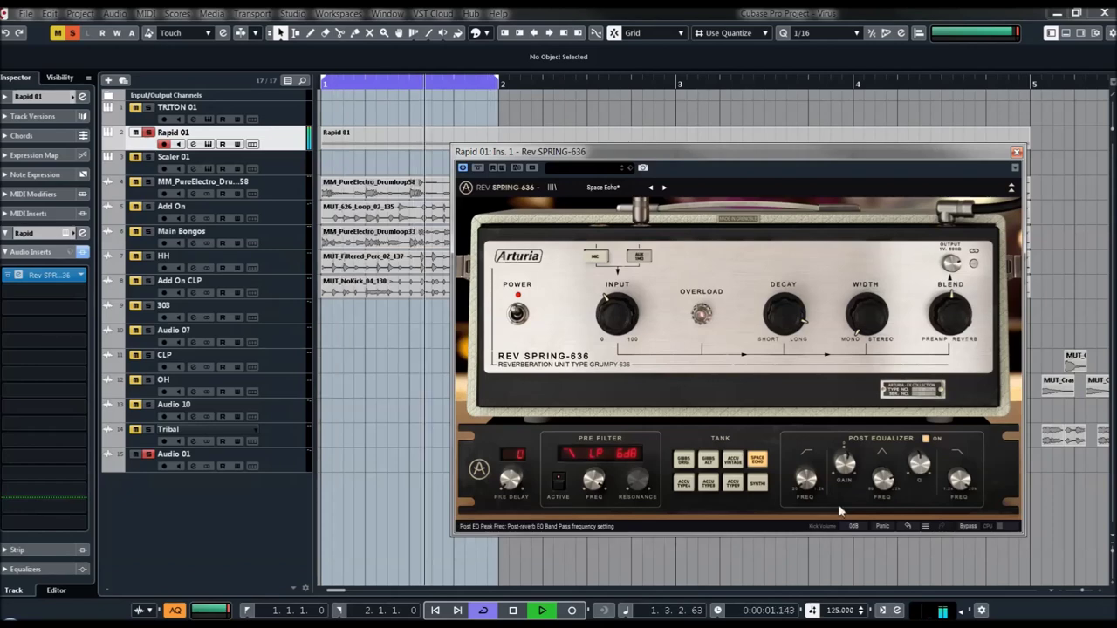
- Load the King Tubby At The Control preset, reduce its decay and width, and compare the two input sources, ending on Mic
left_click(663, 187)
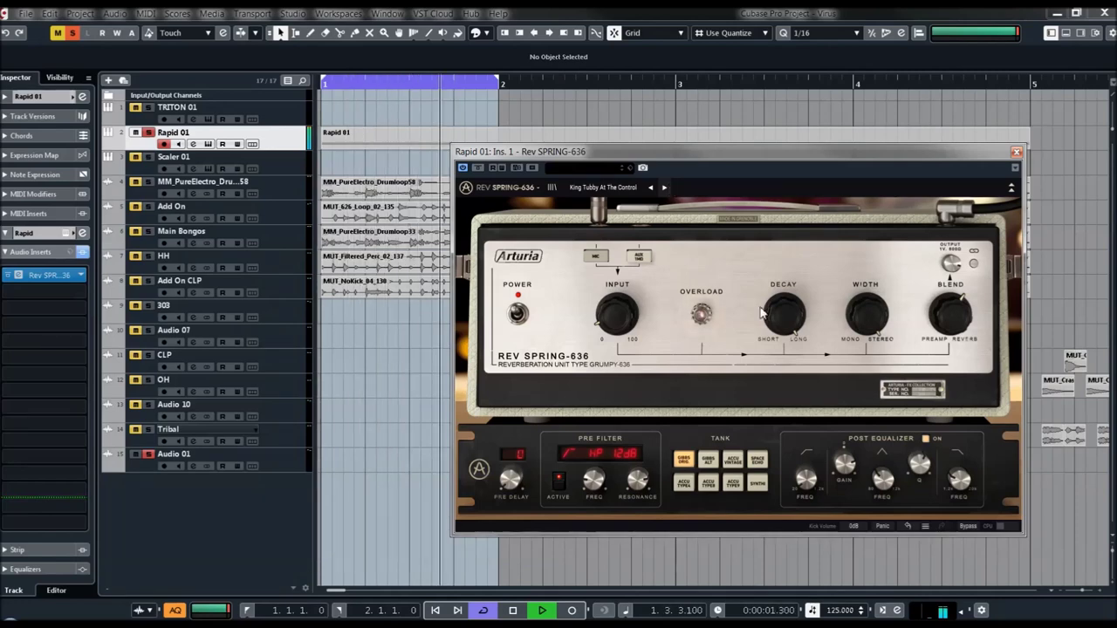
left_click_drag(784, 313, 783, 375)
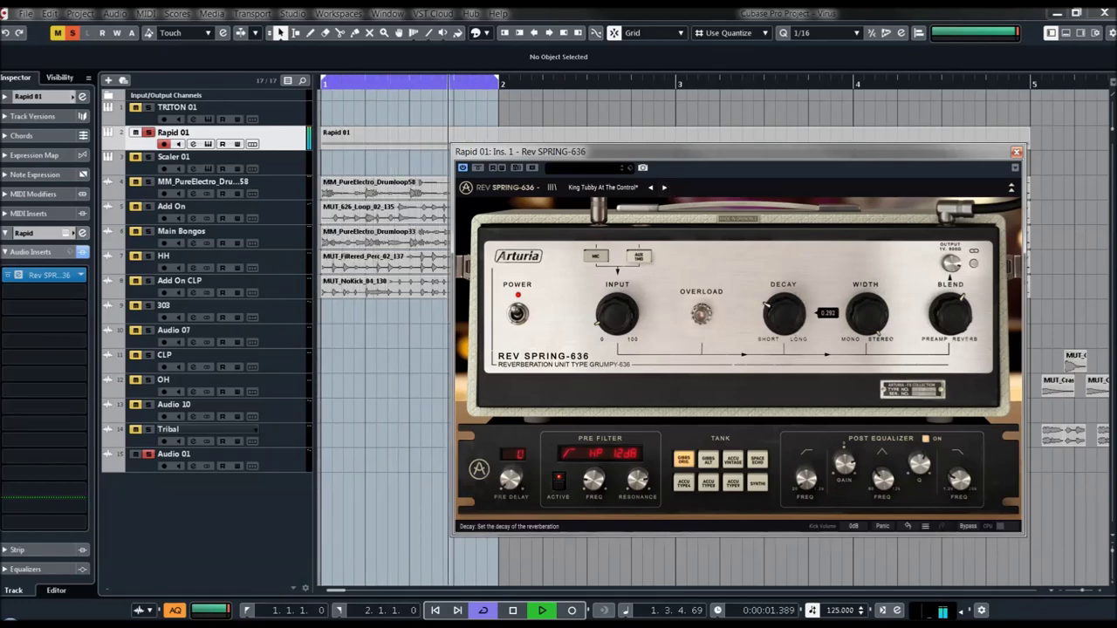
mouse_move(868, 316)
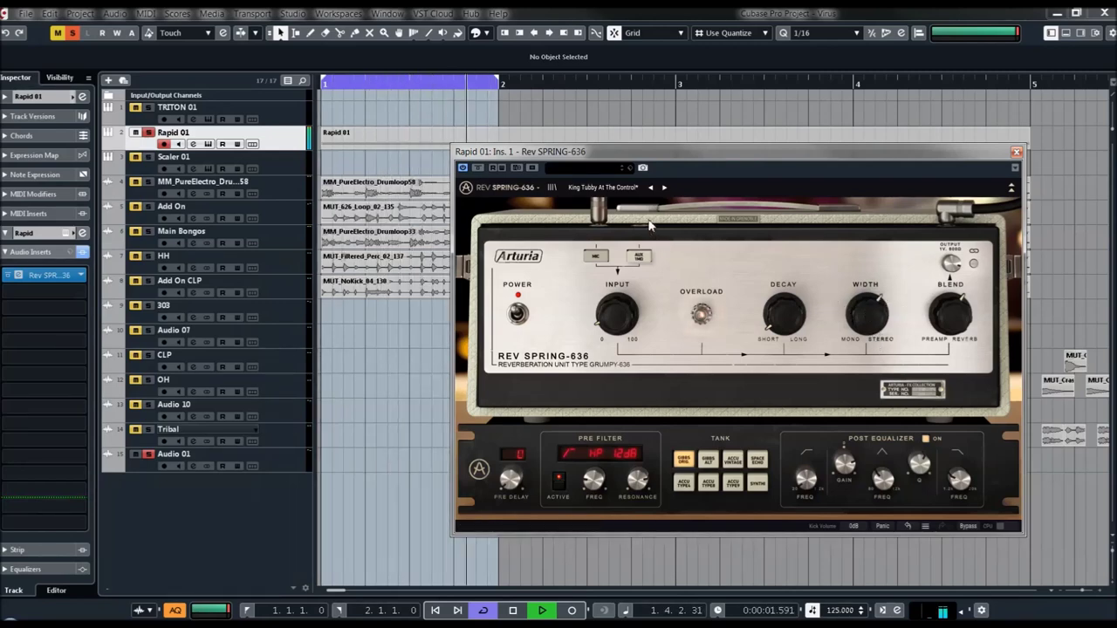
left_click(638, 258)
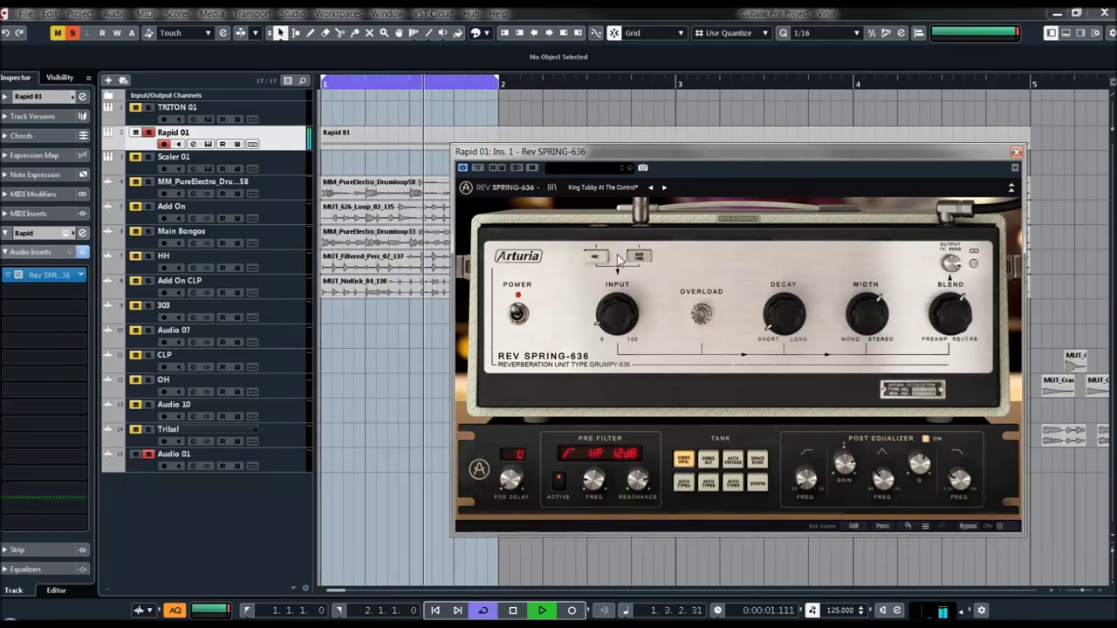
left_click(600, 258)
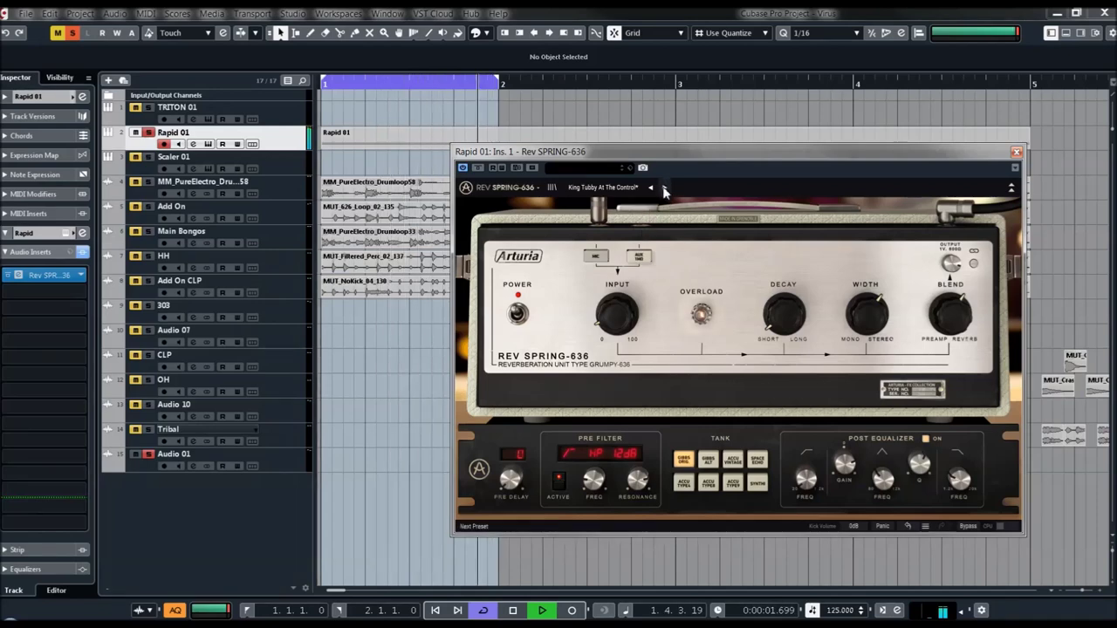
- Load the Gibbs Small preset, raise the decay to midway and set the blend to about 0.55
left_click(665, 189)
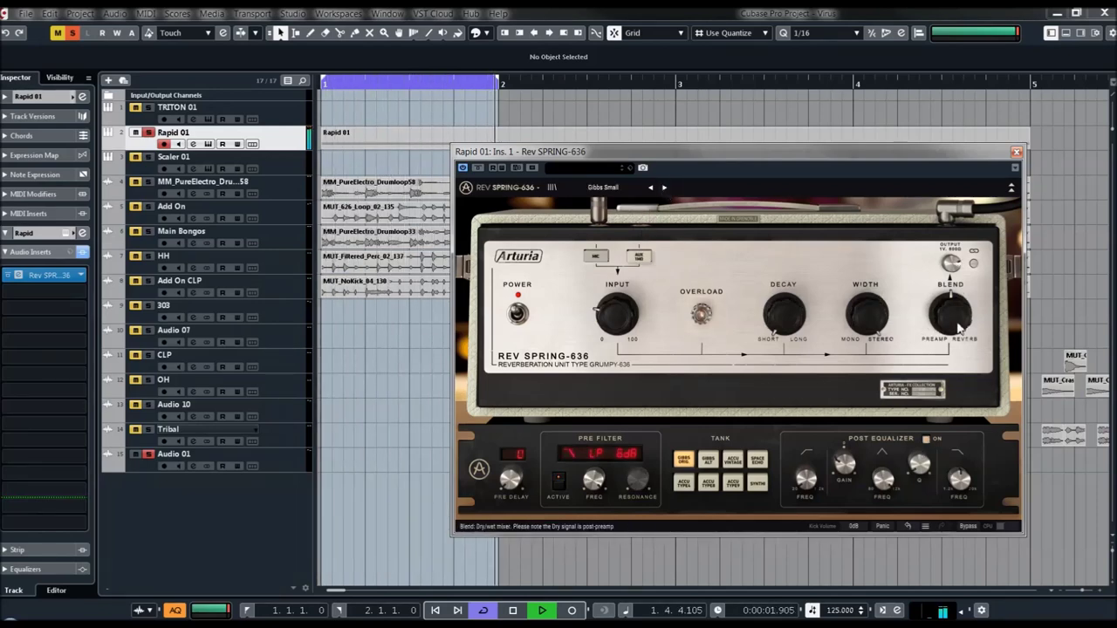
left_click_drag(784, 314, 784, 293)
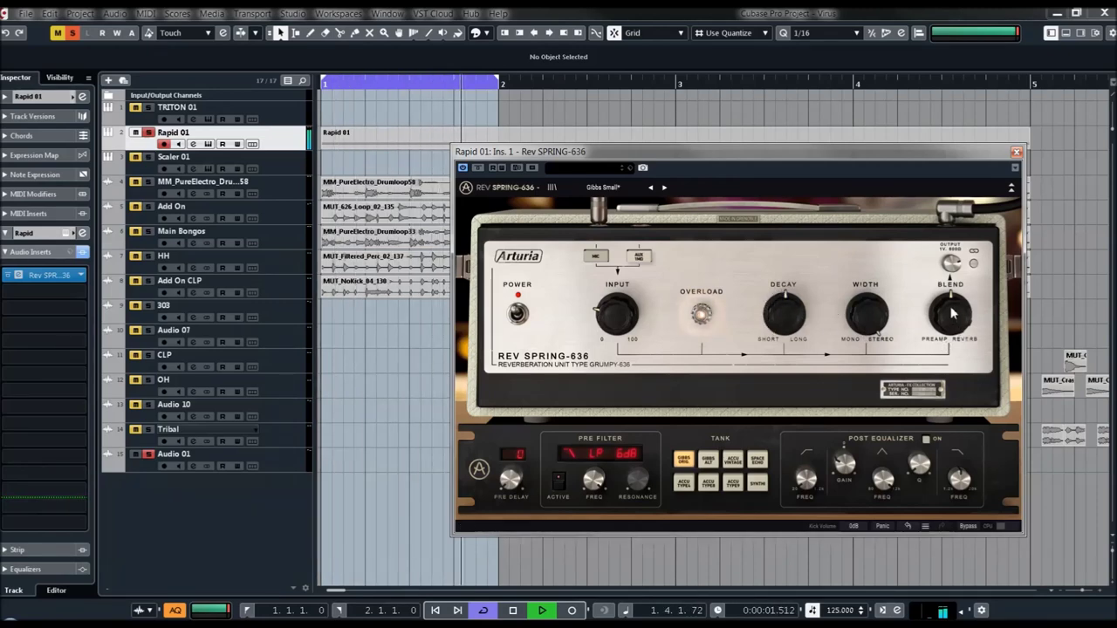
left_click_drag(965, 323, 965, 312)
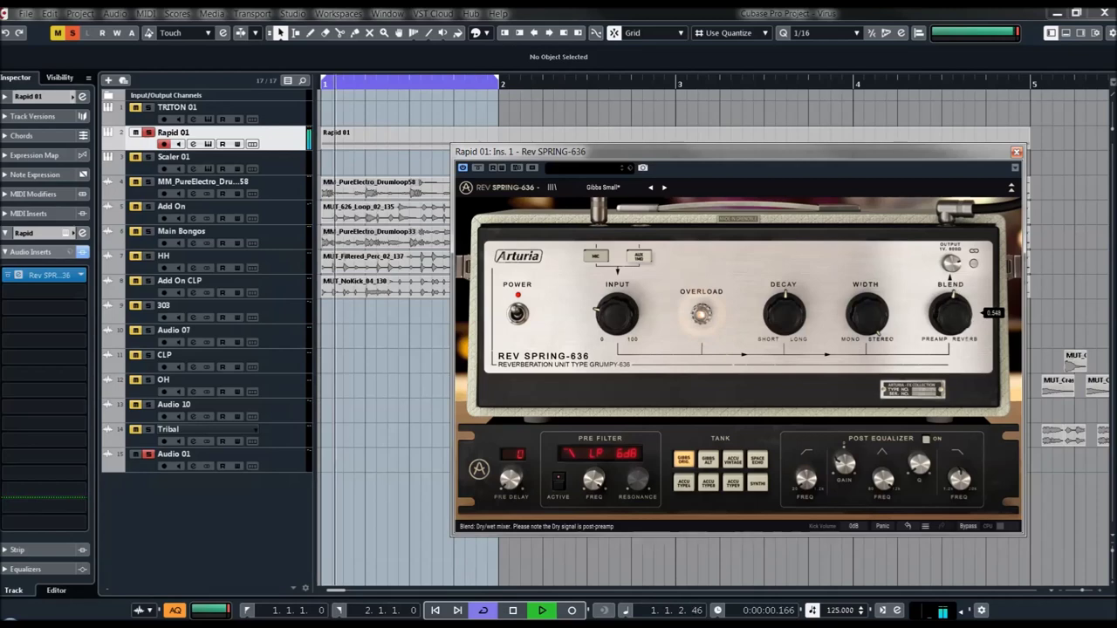
- Audition the Synthi Special preset with a higher input gain, followed by Evil Curse Of The Vampire Dub
left_click(665, 188)
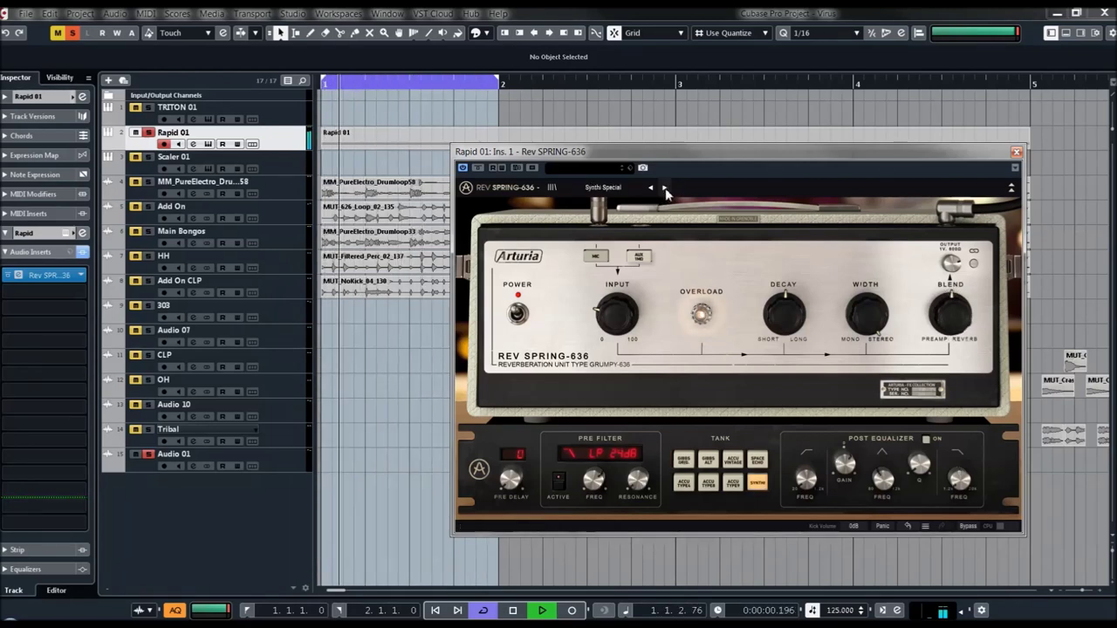
left_click_drag(625, 321, 625, 305)
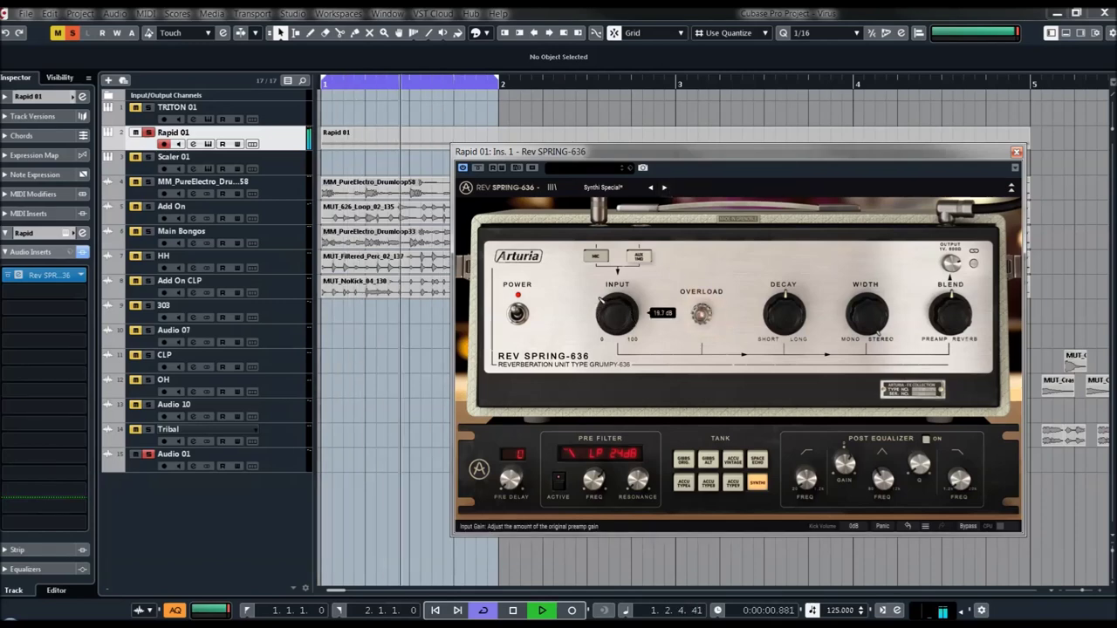
left_click(665, 189)
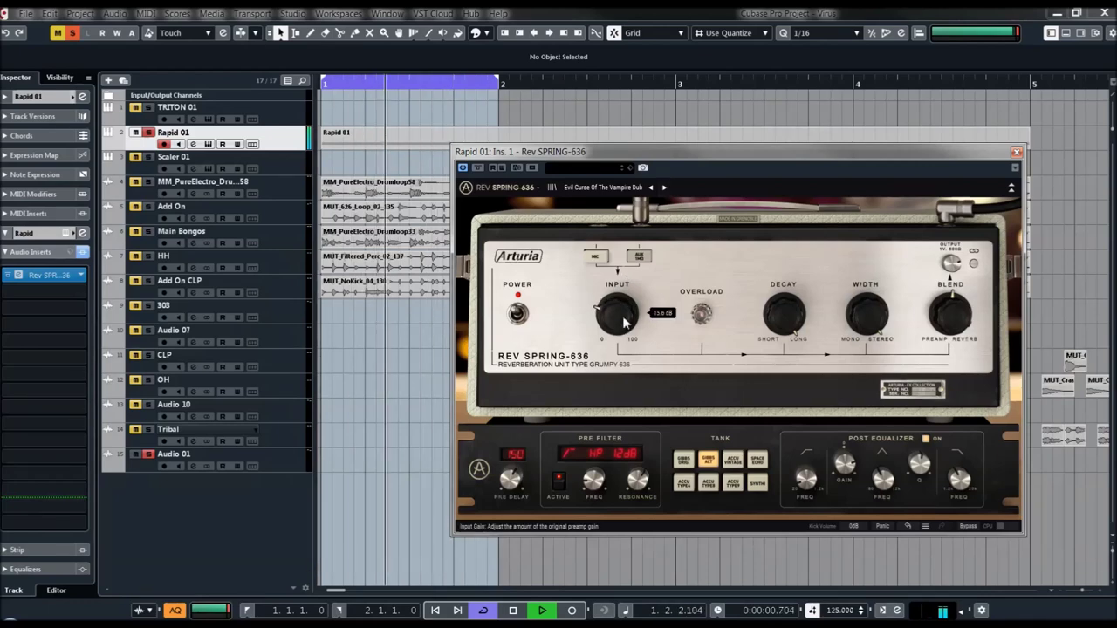
- Audition the Accu Type 9 Medium, Gibbs Thin Room and Accu Type 8 Large presets, trying a different input gain
left_click(665, 189)
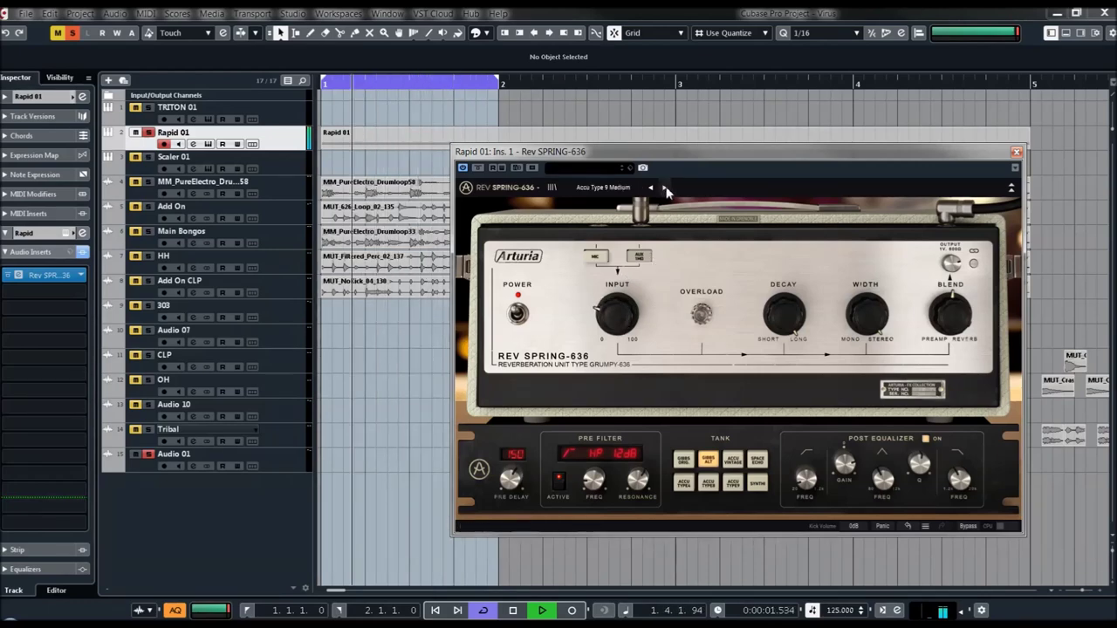
left_click_drag(615, 312, 615, 299)
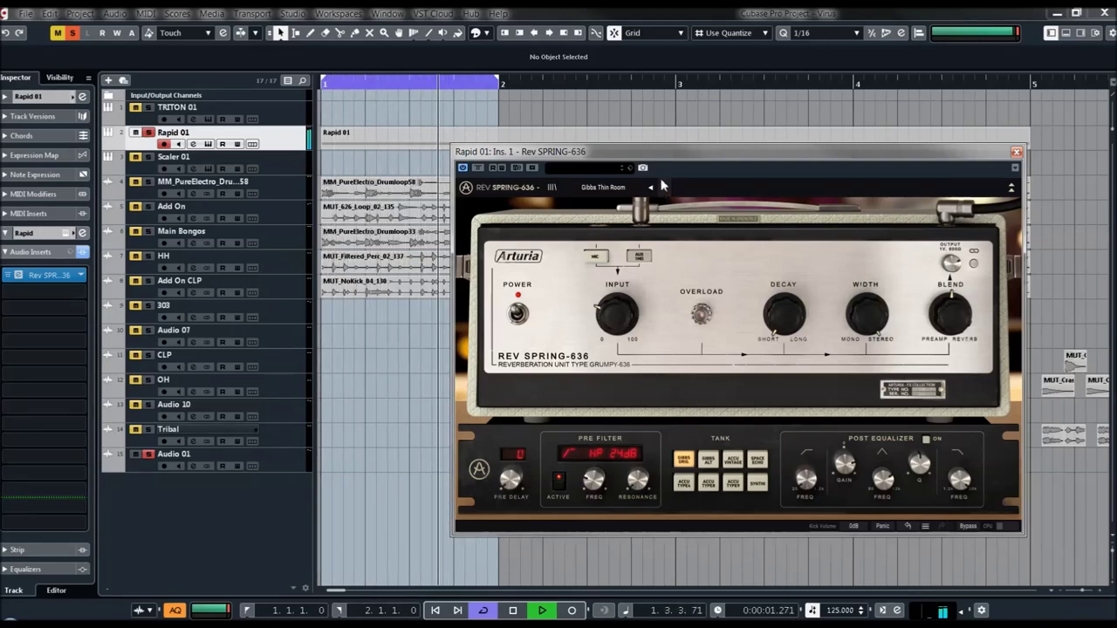
left_click(663, 187)
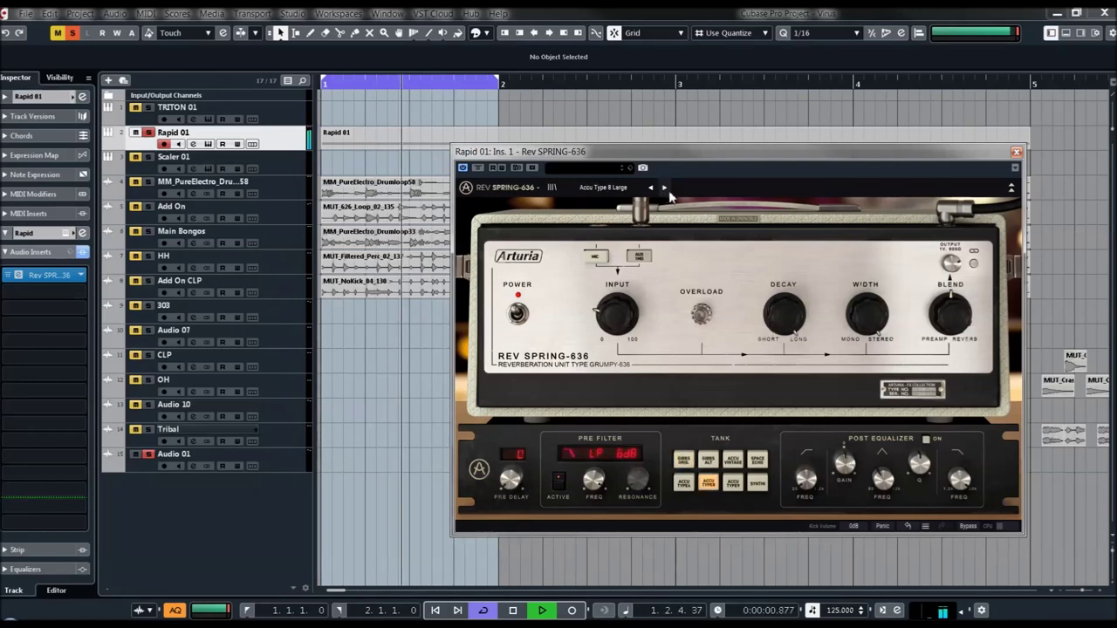
- Load the Boing preset and advance through Default and Accu Type 4 Large to Accu Type 4 Small
left_click(594, 188)
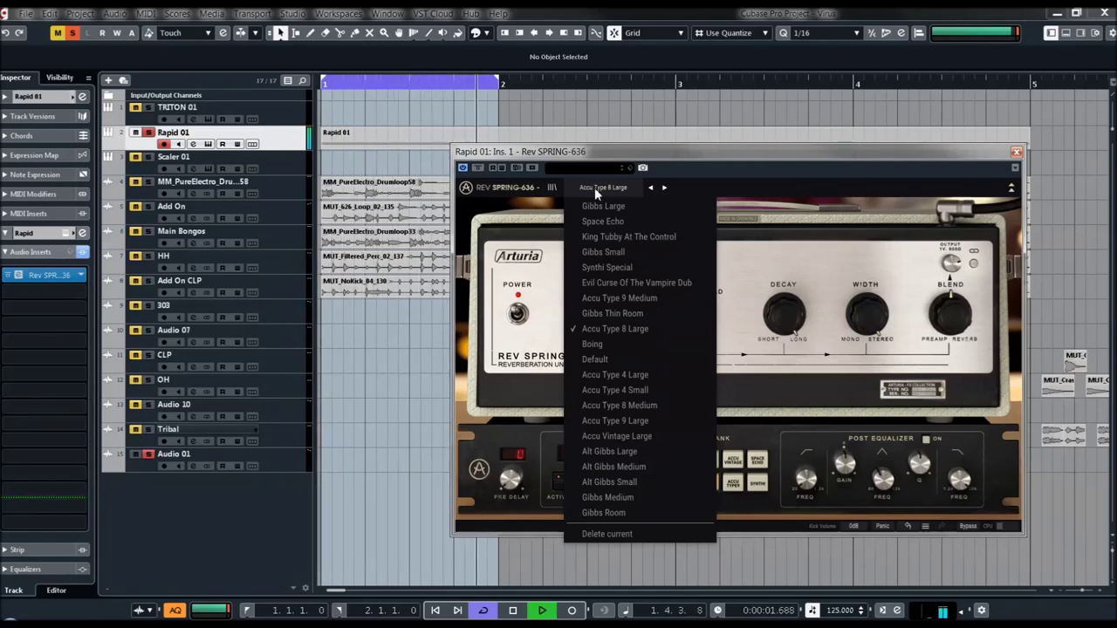
left_click(593, 345)
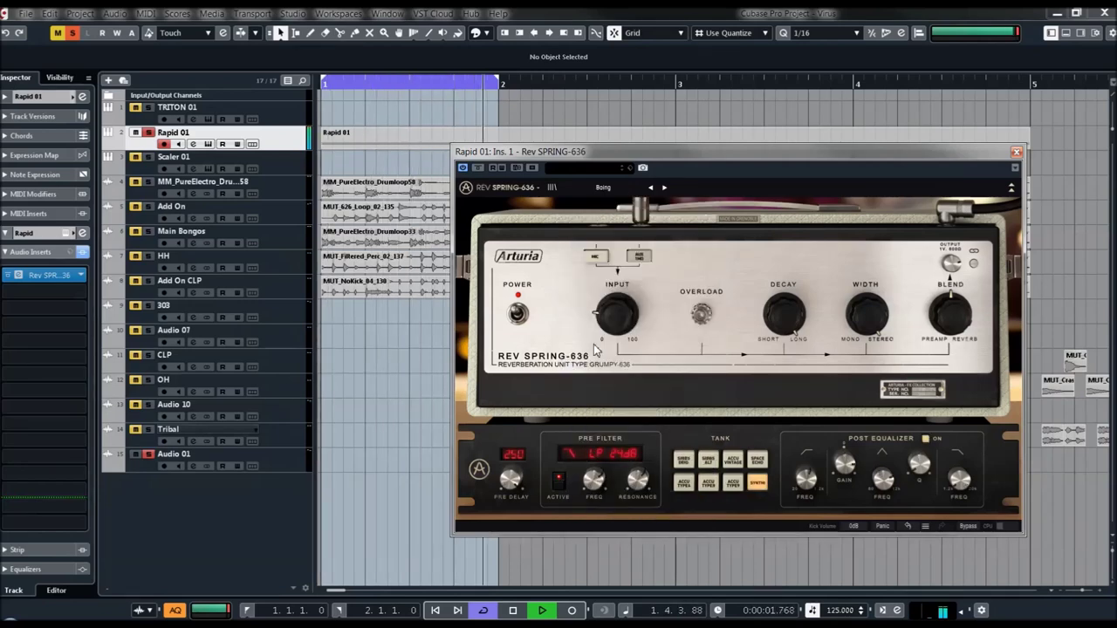
left_click(664, 188)
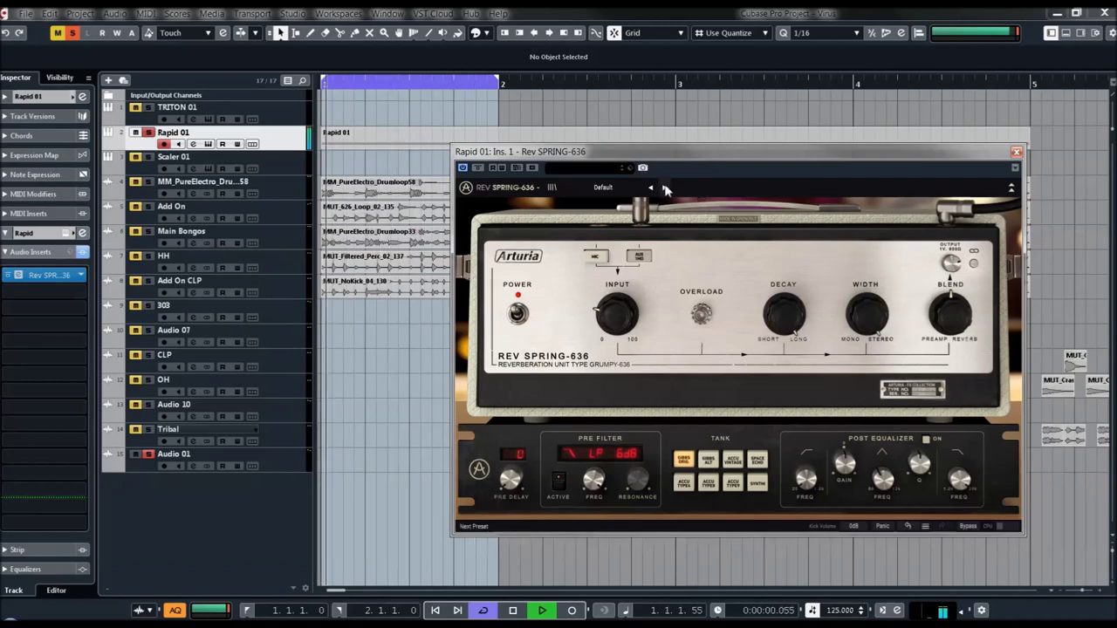
left_click(665, 188)
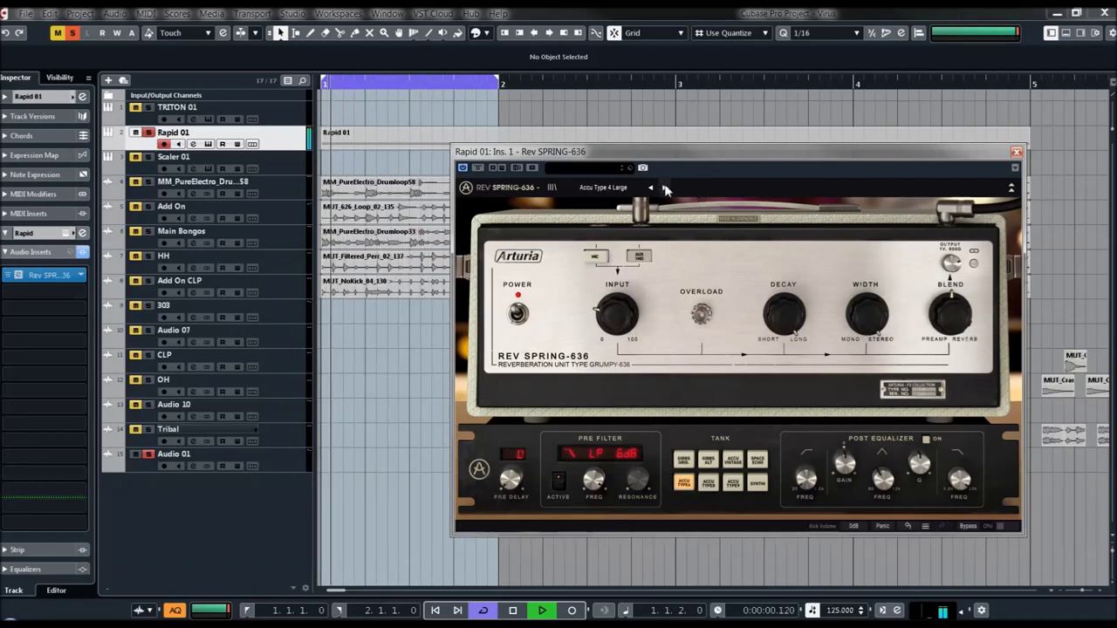
left_click(664, 188)
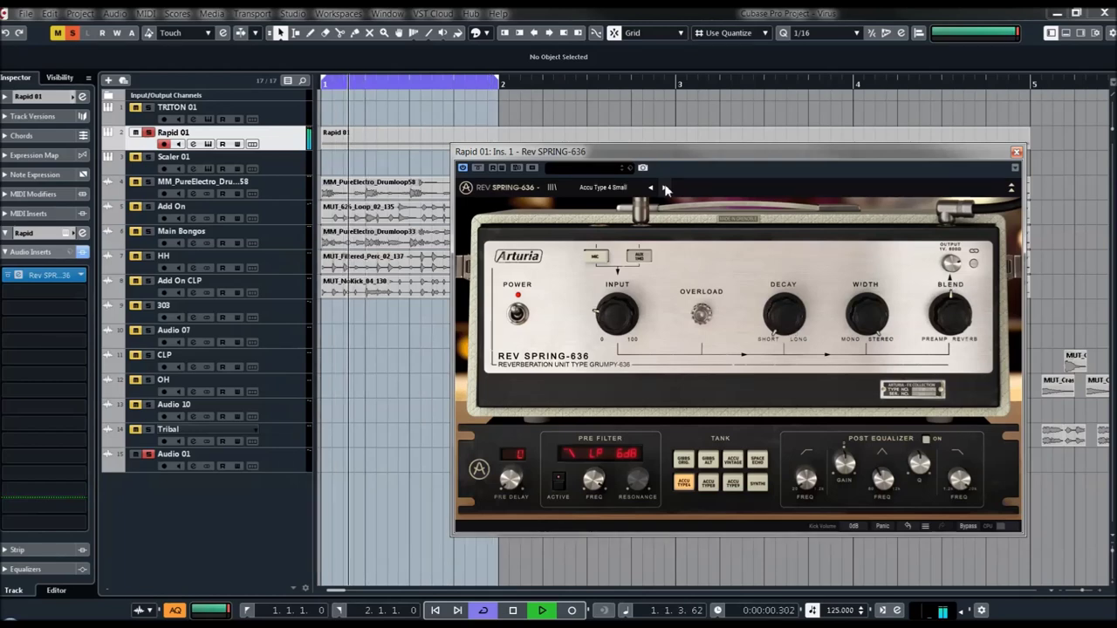
- Increase the input gain, bring the decay to just below midway and set the pre-delay to about 70 ms
left_click_drag(596, 311, 601, 298)
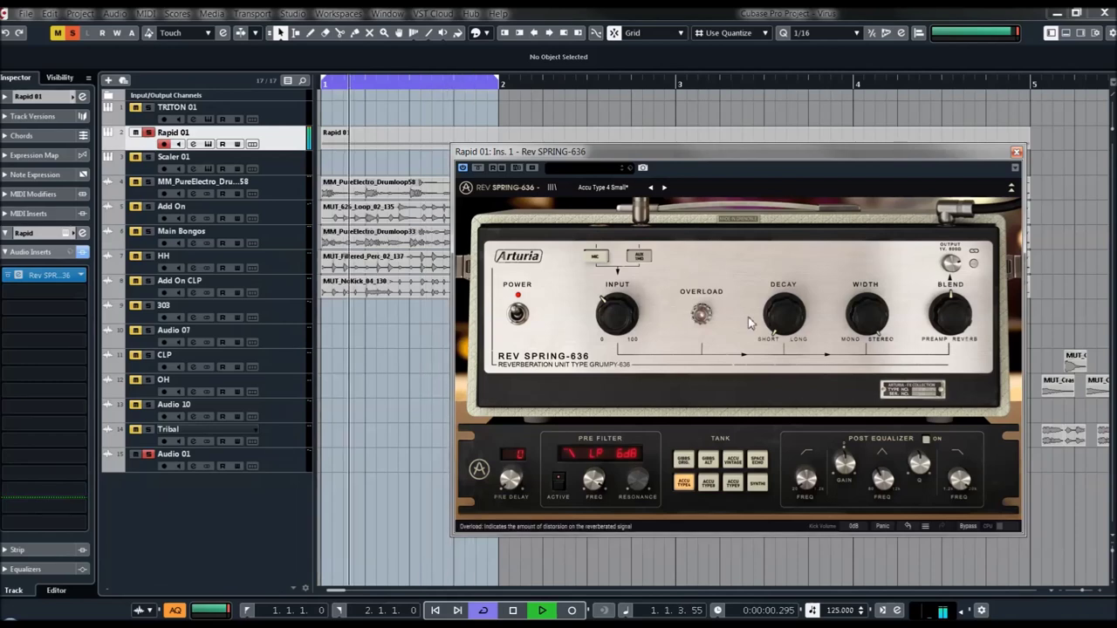
left_click_drag(782, 314, 783, 283)
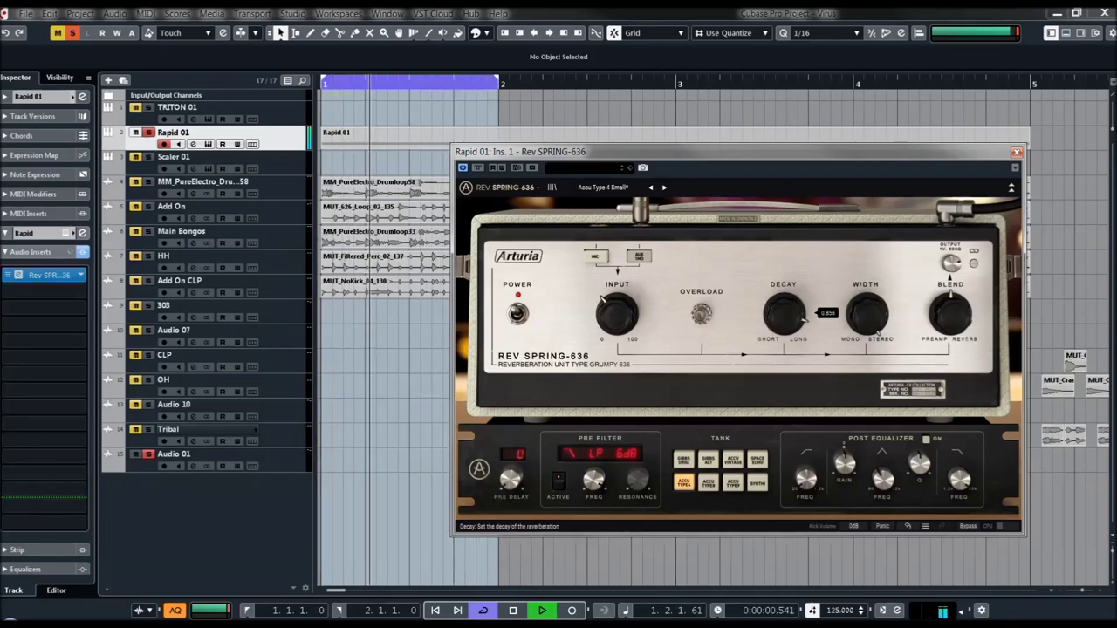
left_click_drag(793, 302, 792, 288)
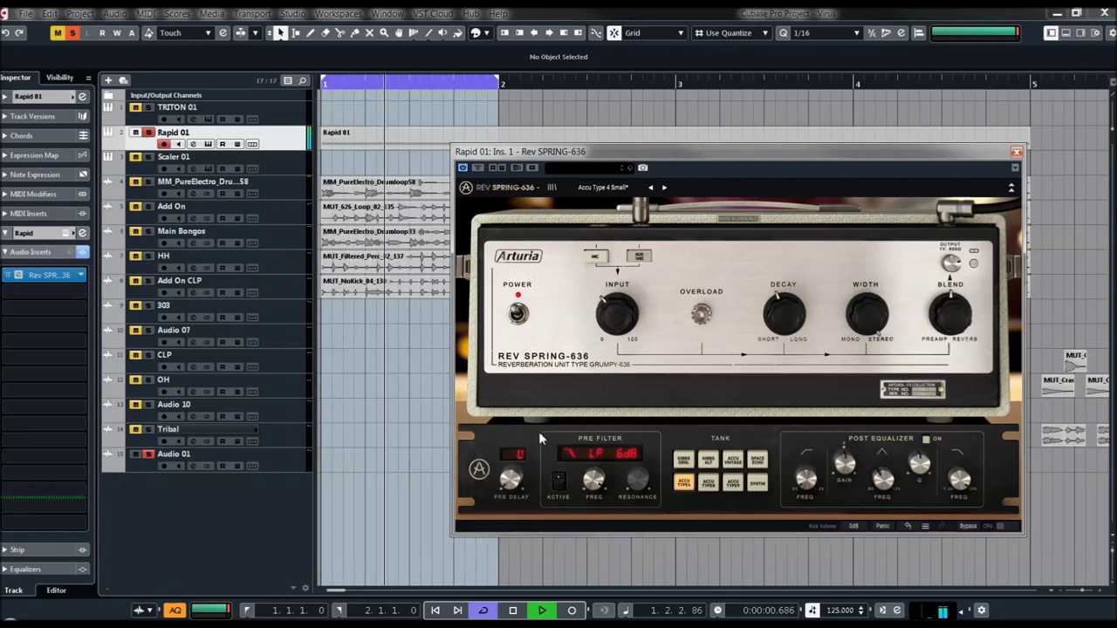
left_click_drag(511, 494, 513, 480)
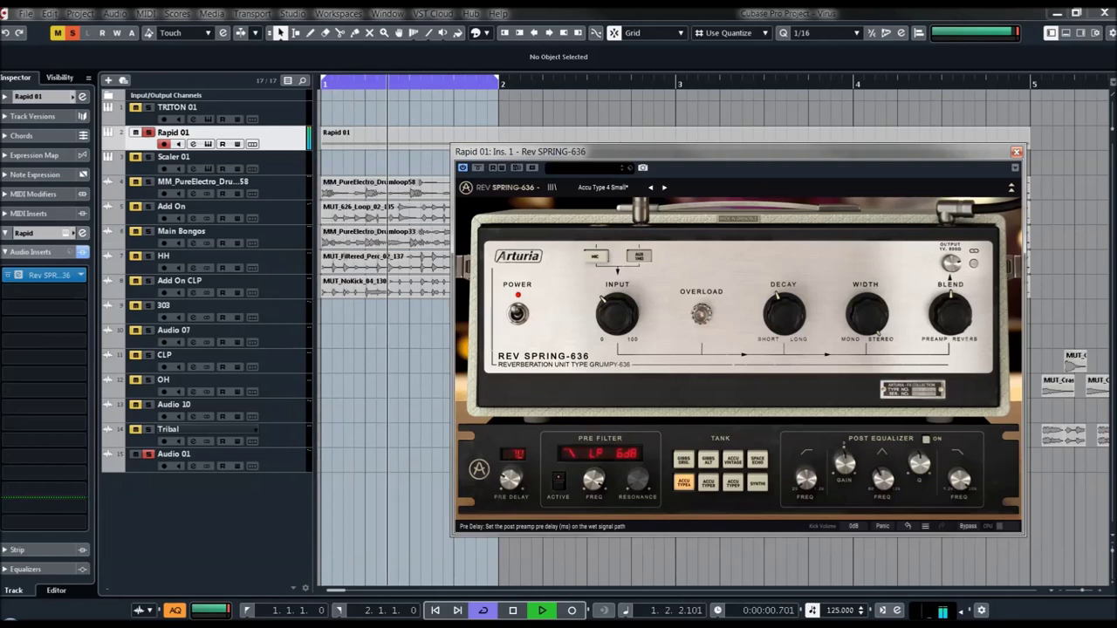
- Audition the Accu Type 8 Medium, Accu Type 9 Large and Accu Vintage Large presets in turn
left_click(664, 189)
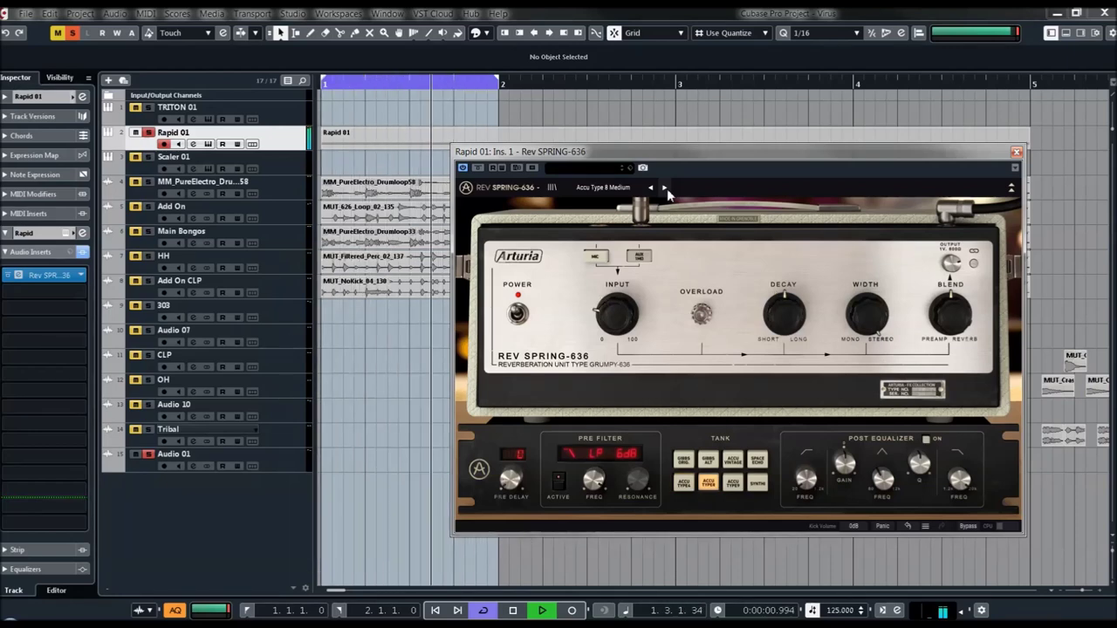
left_click(664, 188)
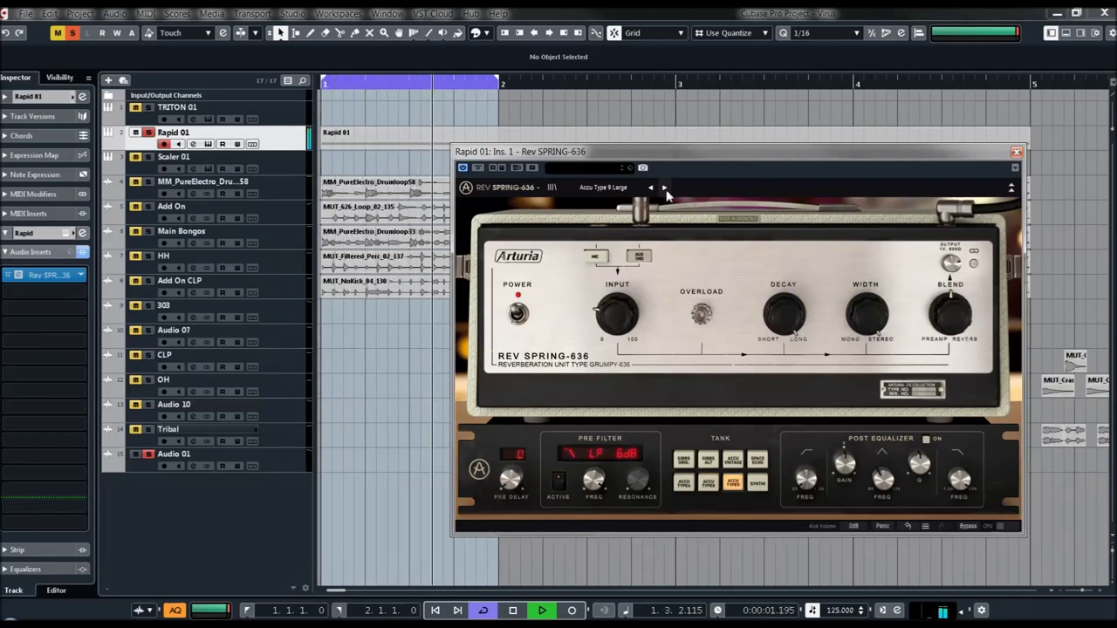
left_click(664, 189)
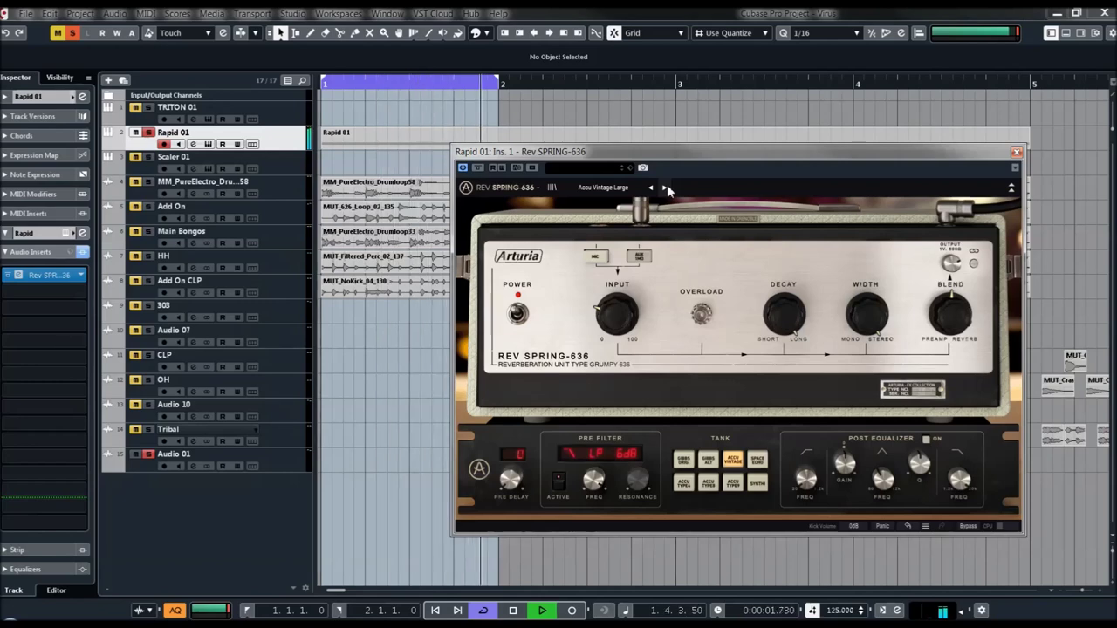
- Advance through the Alt Gibbs Large, Alt Gibbs Small and Gibbs Medium presets, and load the Gibbs Room preset
left_click(666, 188)
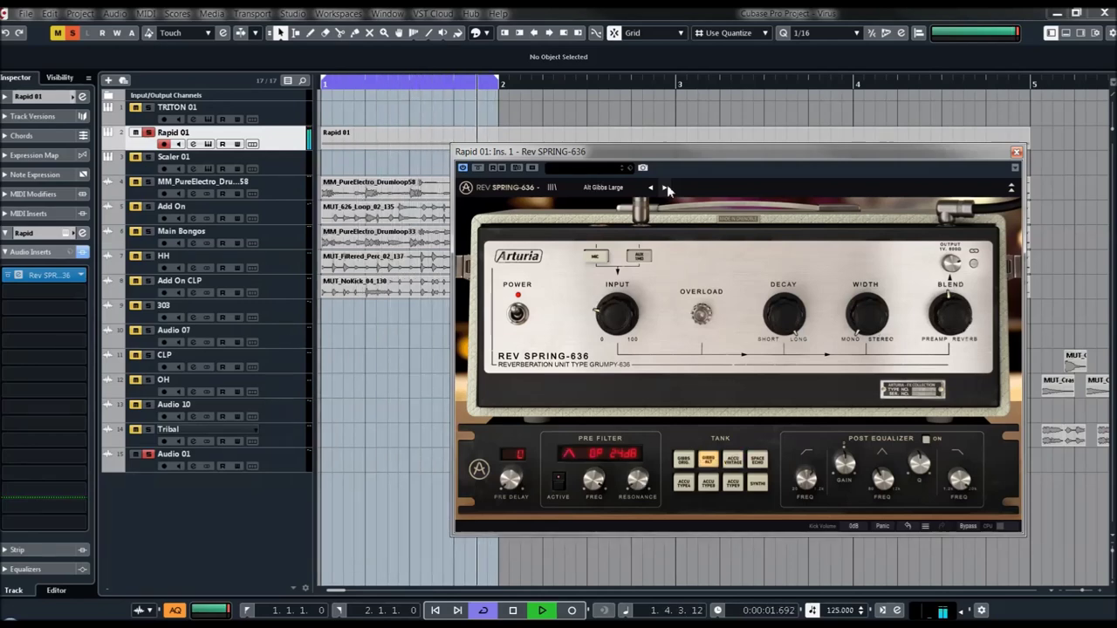
left_click(666, 188)
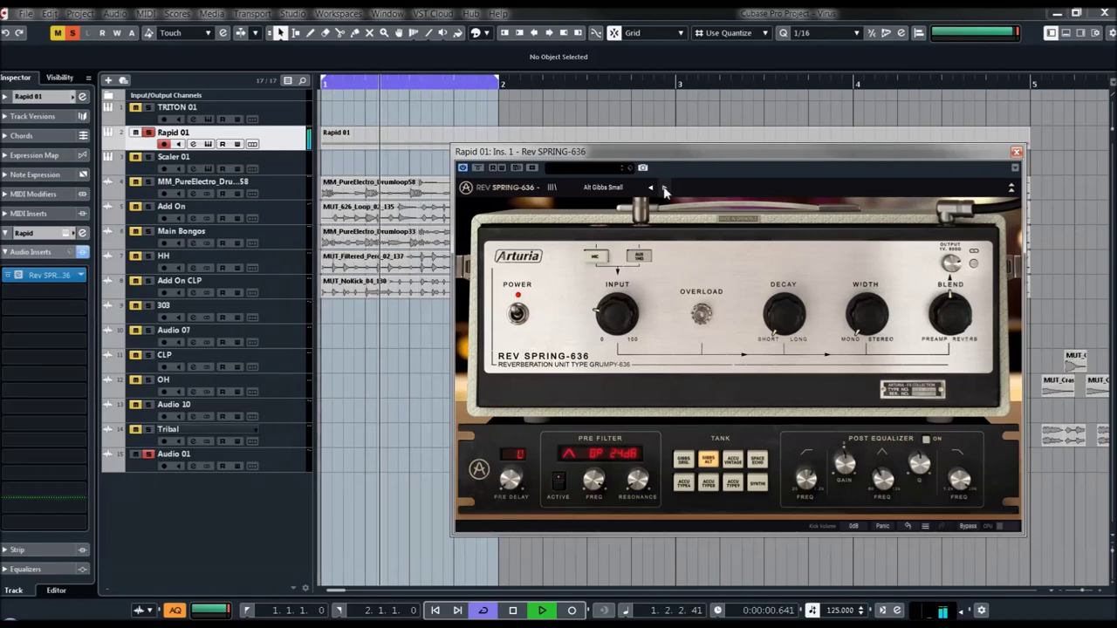
left_click(664, 188)
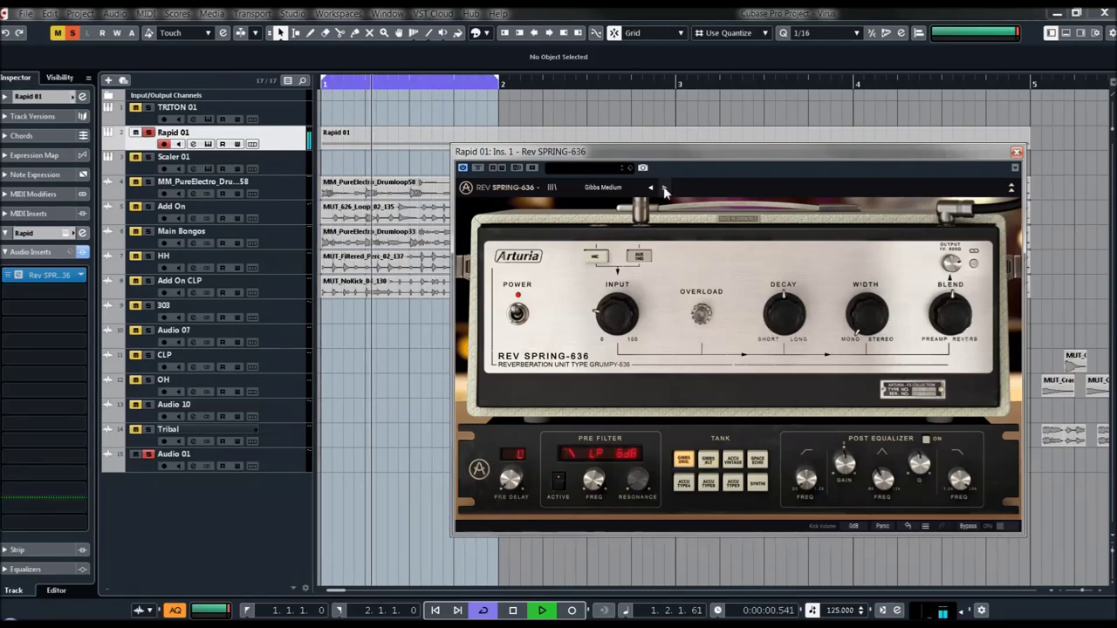
left_click(604, 187)
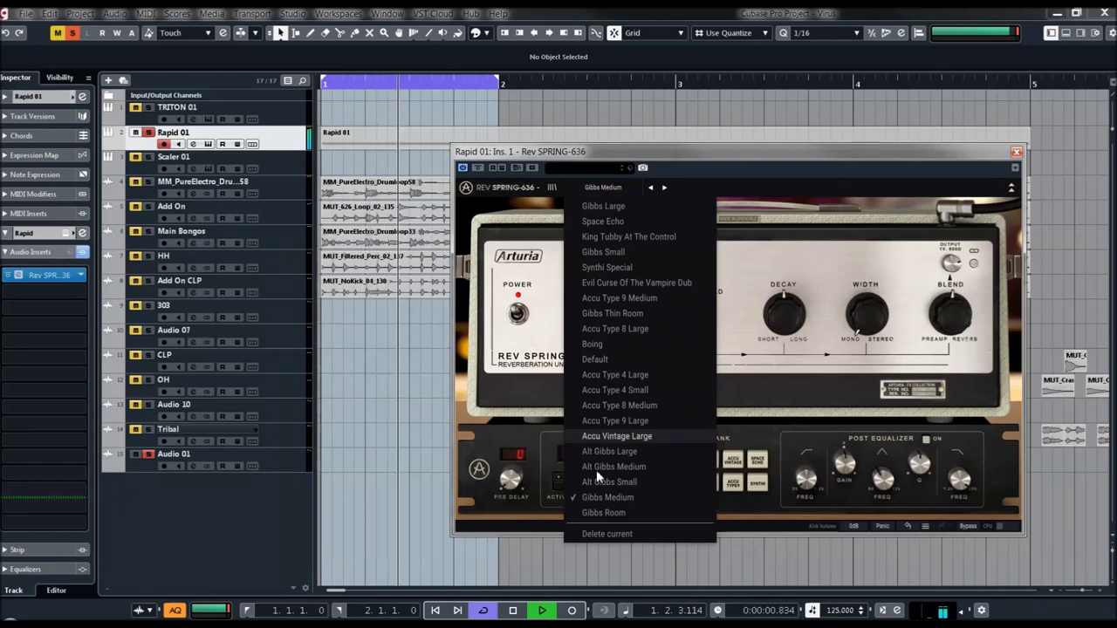
left_click(604, 513)
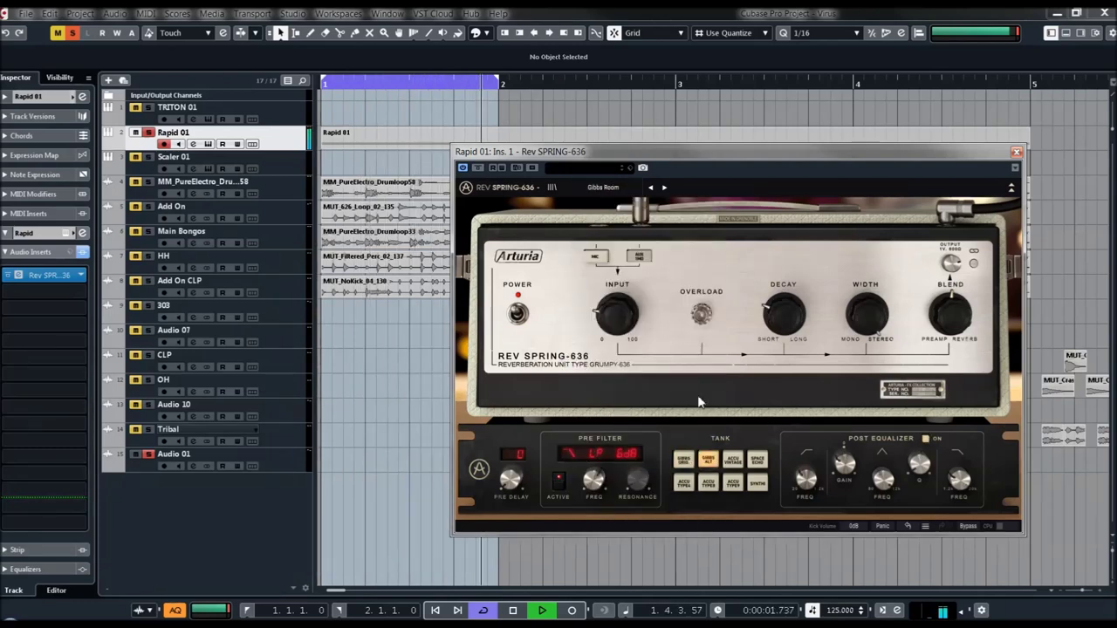
- Raise the Gibbs Room preset's input gain moderately, lengthen the decay to well past midway and try the output level control
mouse_move(617, 314)
left_mouse_down()
mouse_move(617, 304)
mouse_move(620, 319)
left_mouse_up()
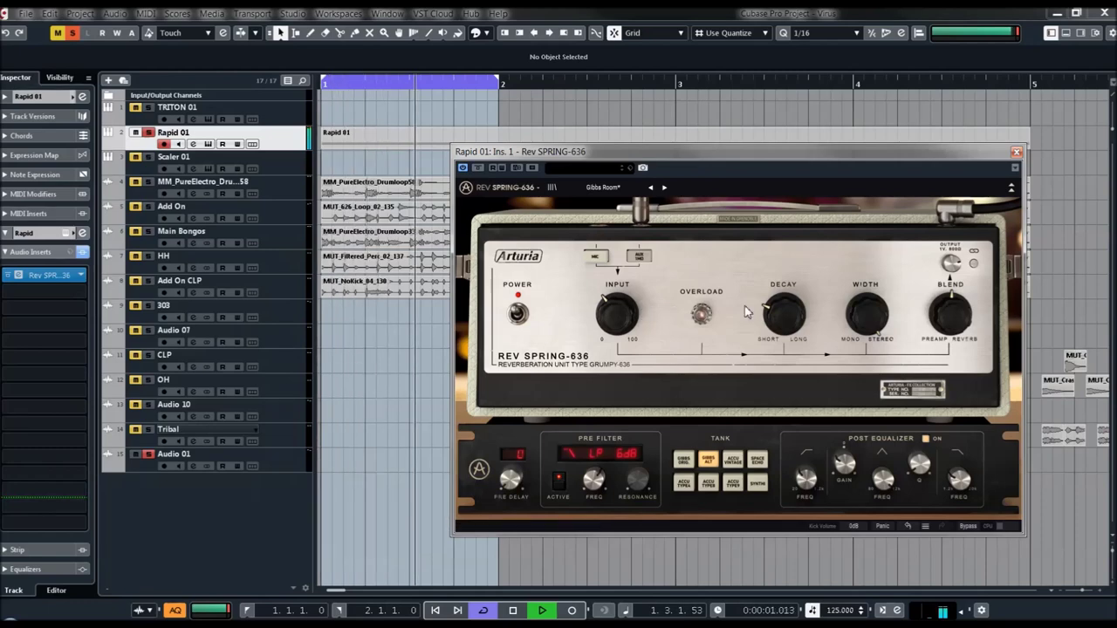
left_click_drag(788, 319, 788, 253)
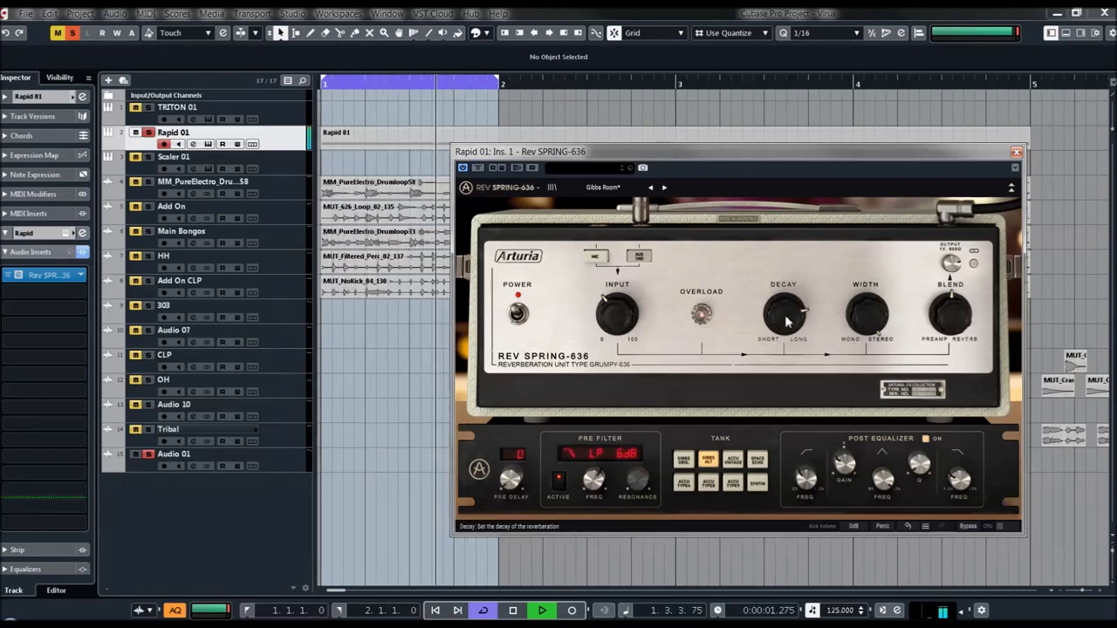
left_click_drag(951, 269, 952, 263)
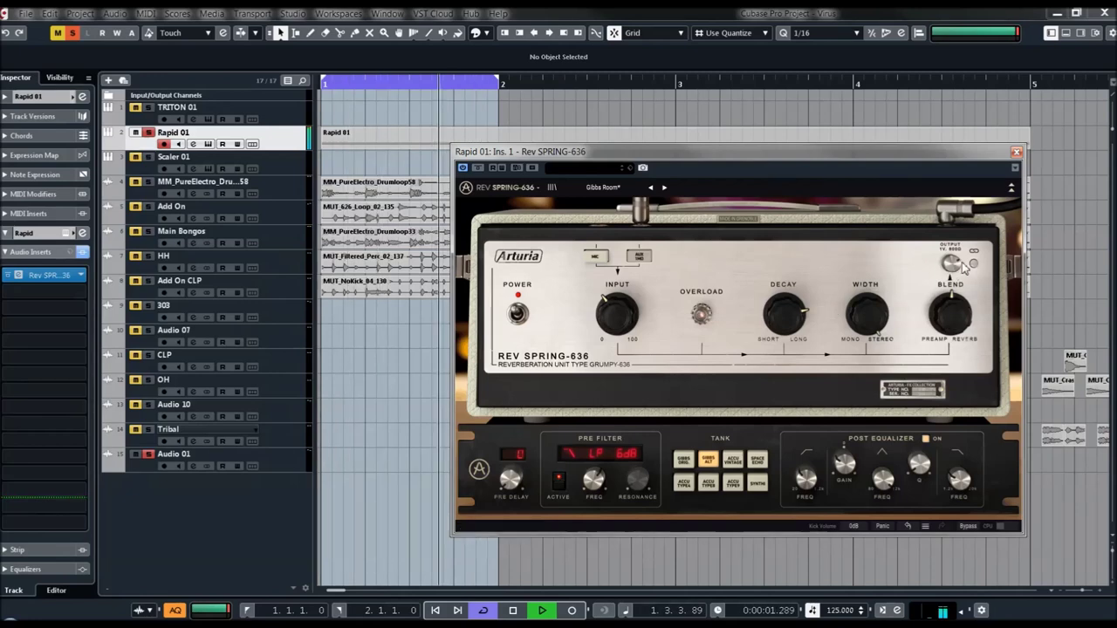